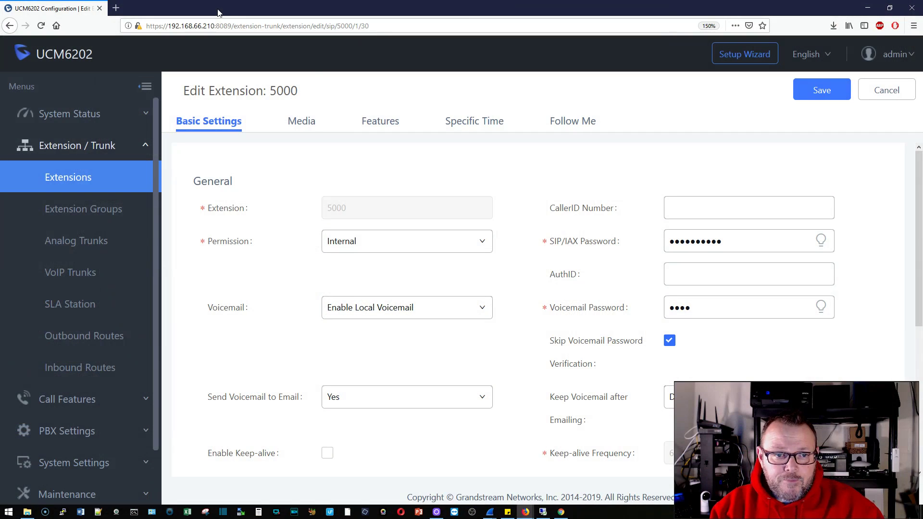
Step: Scroll down and back up through extension 5000's Basic Settings page
scroll(284, 205, "down", 3)
scroll(284, 205, "up", 3)
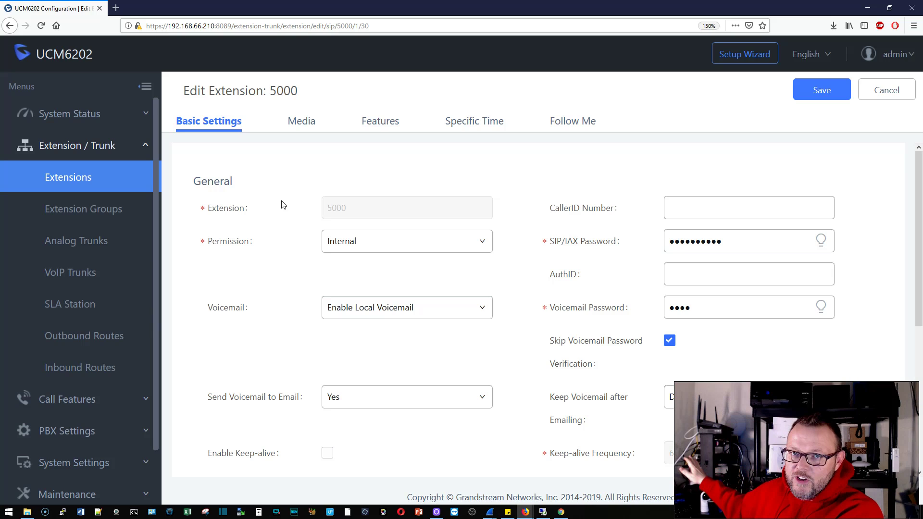
left_click(302, 126)
left_click(227, 124)
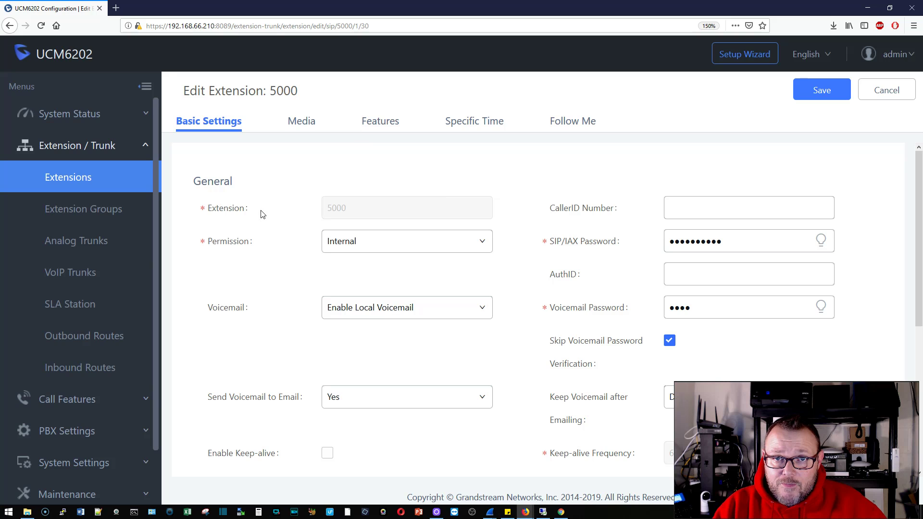
scroll(263, 214, "down", 3)
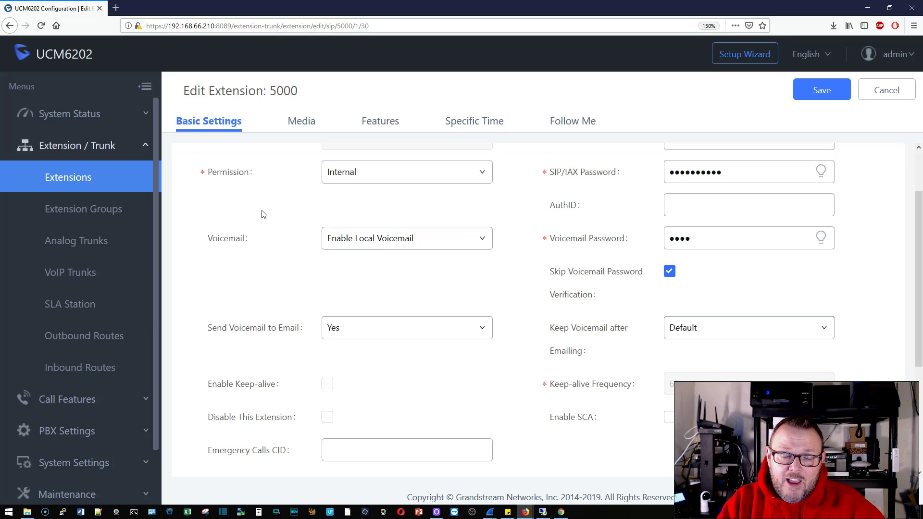
Step: Look over extension 5000's basic settings and its SIP media settings
scroll(264, 244, "up", 2)
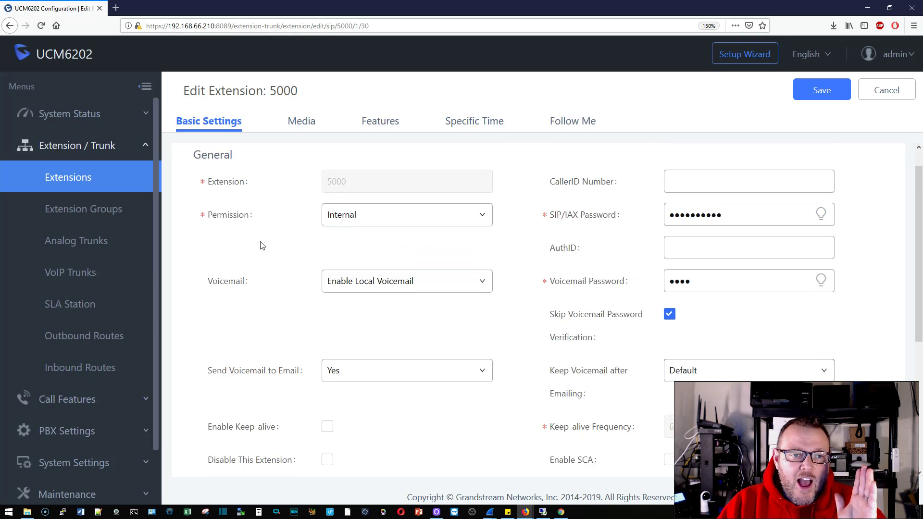
scroll(263, 245, "down", 6)
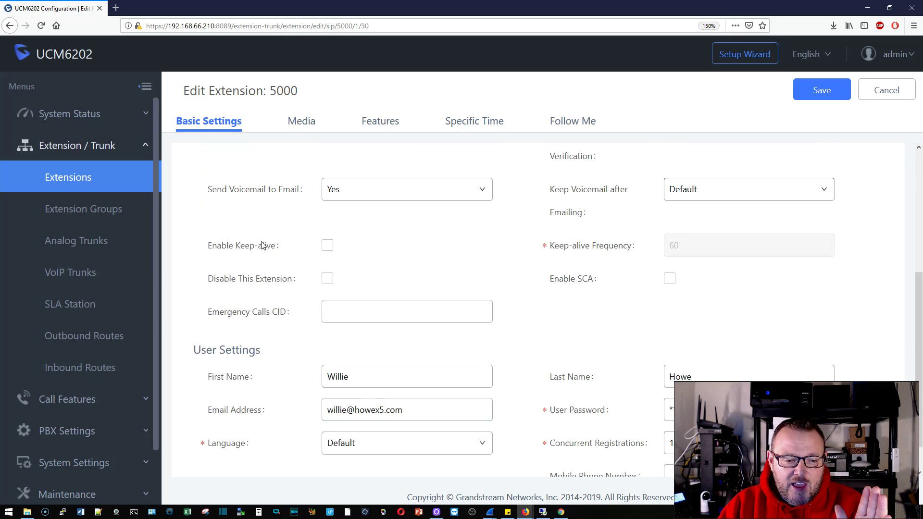
scroll(264, 245, "down", 1)
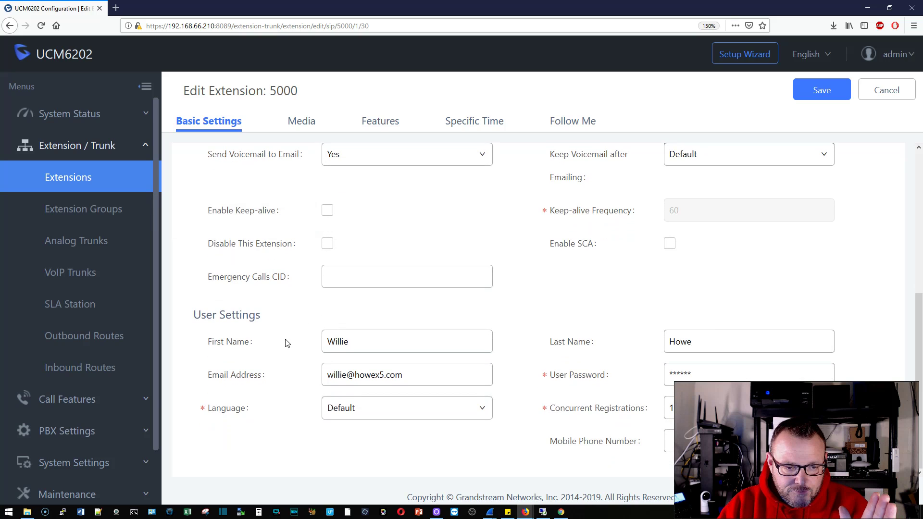
scroll(287, 342, "up", 4)
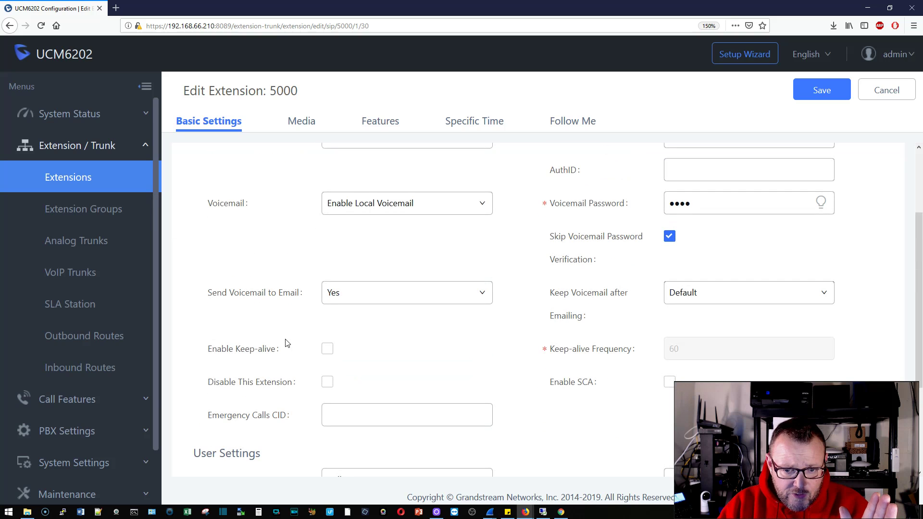
scroll(288, 340, "up", 3)
left_click(301, 120)
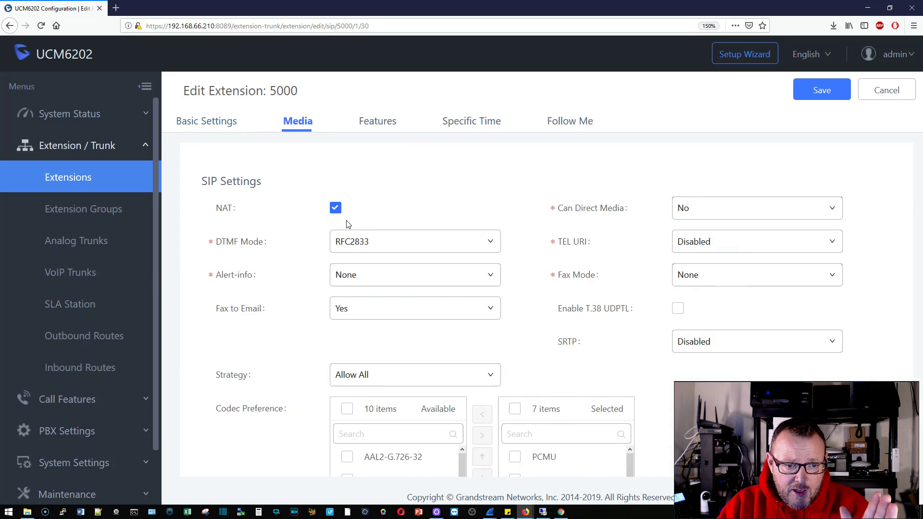
scroll(279, 268, "down", 3)
scroll(276, 269, "up", 3)
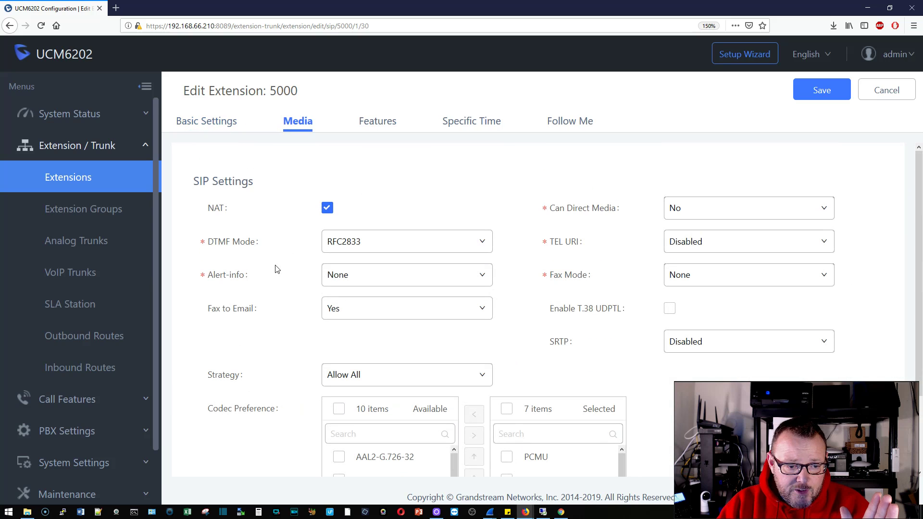
Step: Bring up extension 5000's Features, scrolled to the empty Ring Timeout under Other Settings
left_click(383, 121)
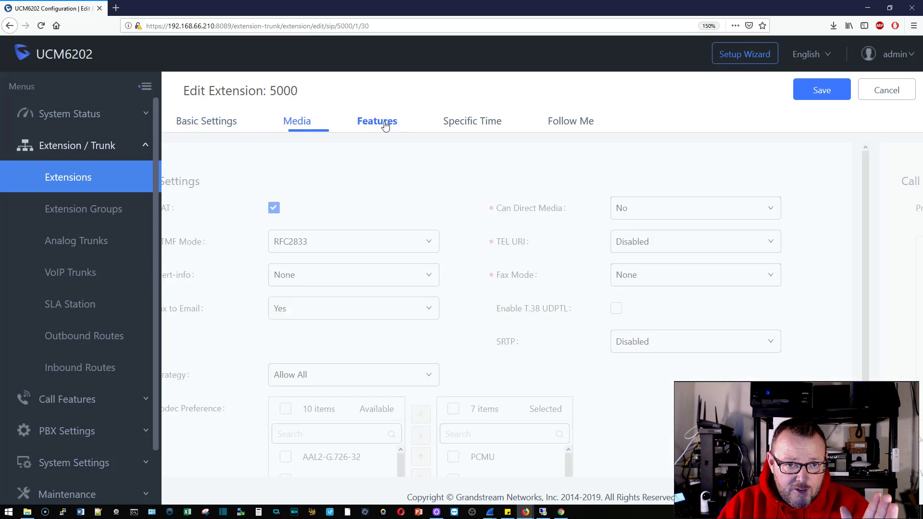
scroll(242, 274, "down", 3)
scroll(242, 274, "down", 3)
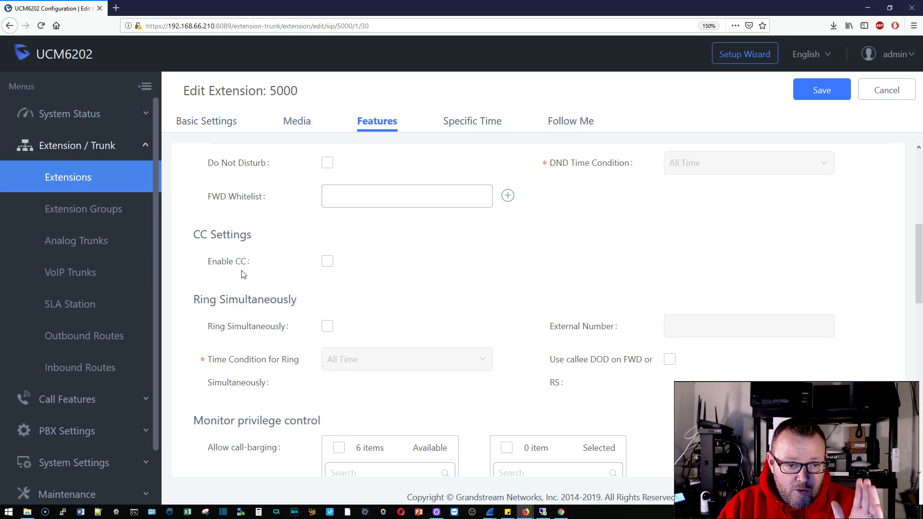
scroll(267, 273, "down", 10)
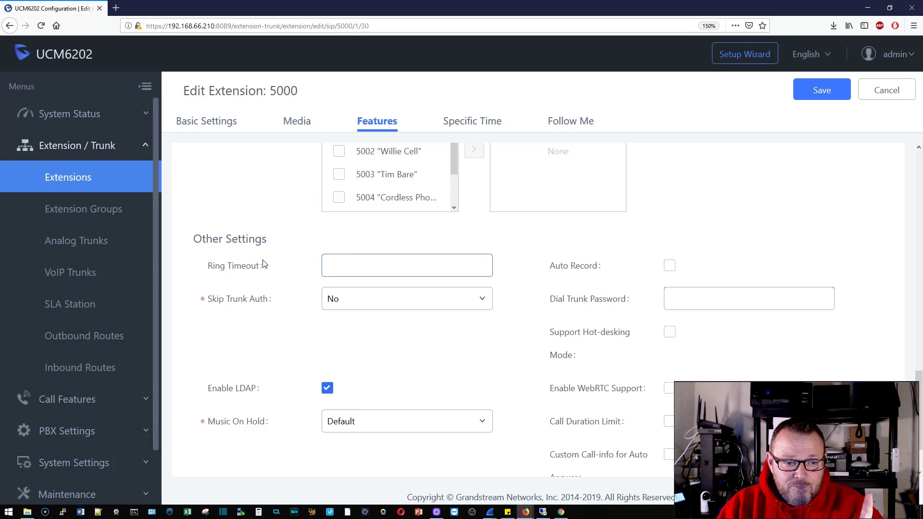
mouse_move(233, 267)
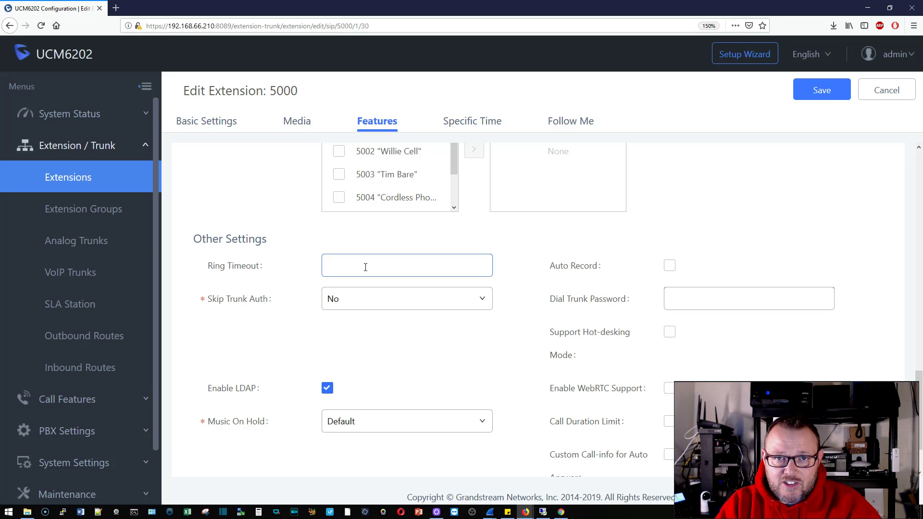
Step: Set extension 5000's Ring Timeout to 5, save, and apply the change to the PBX
left_click(366, 266)
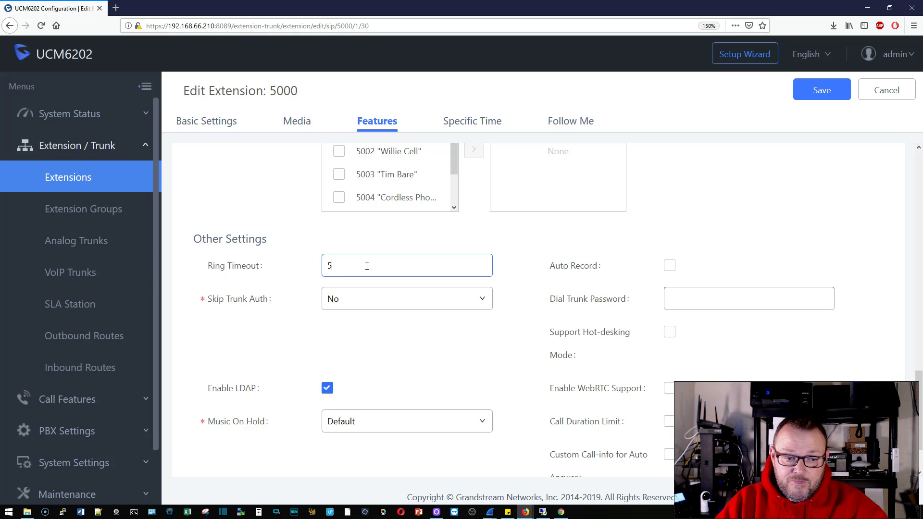
type("5")
left_click(800, 97)
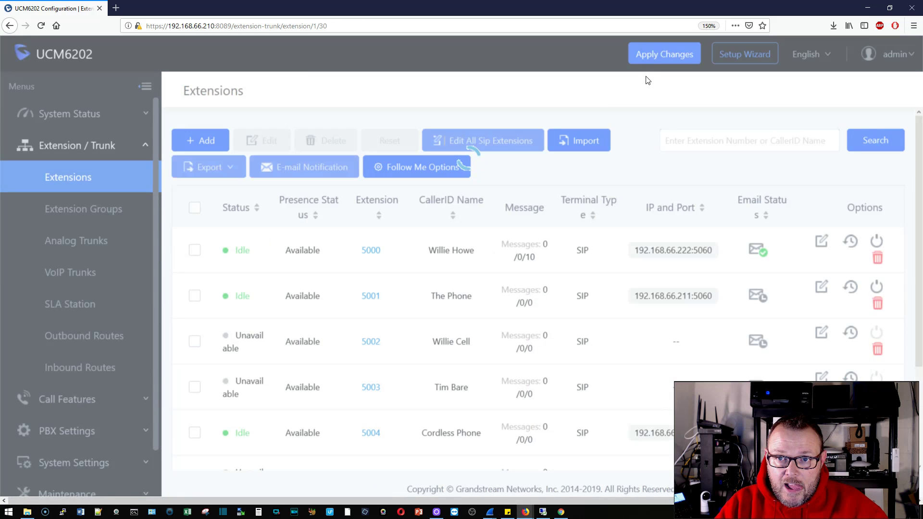
left_click(655, 56)
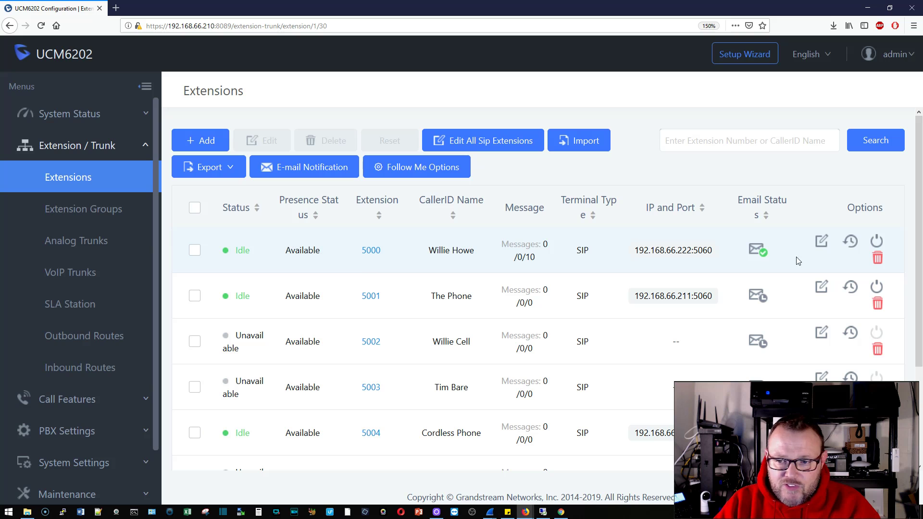
Step: Delete the 5 from extension 5000's Ring Timeout, leaving it blank, then save and apply
left_click(822, 243)
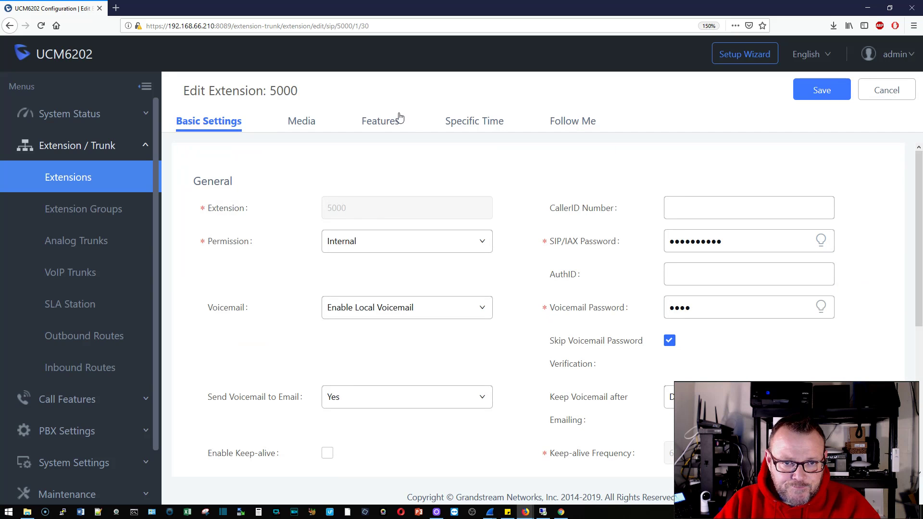
left_click(377, 121)
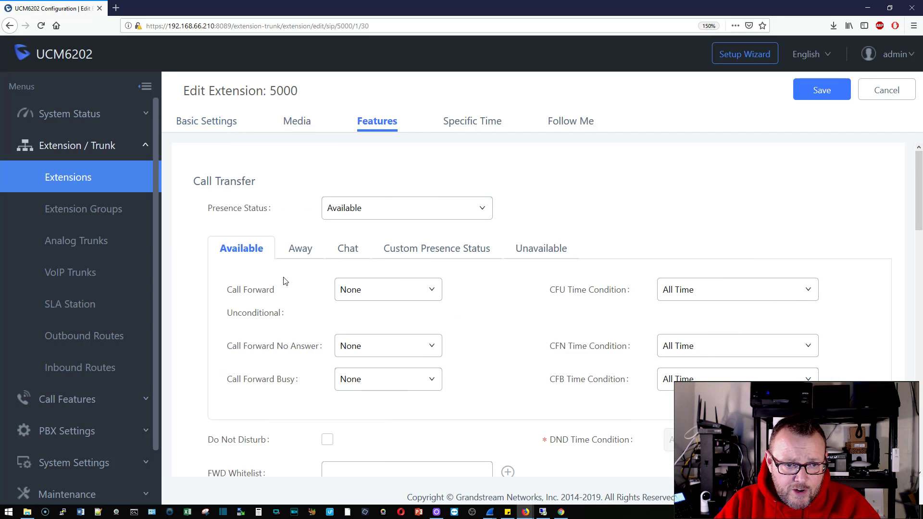
scroll(284, 280, "down", 10)
scroll(281, 284, "down", 10)
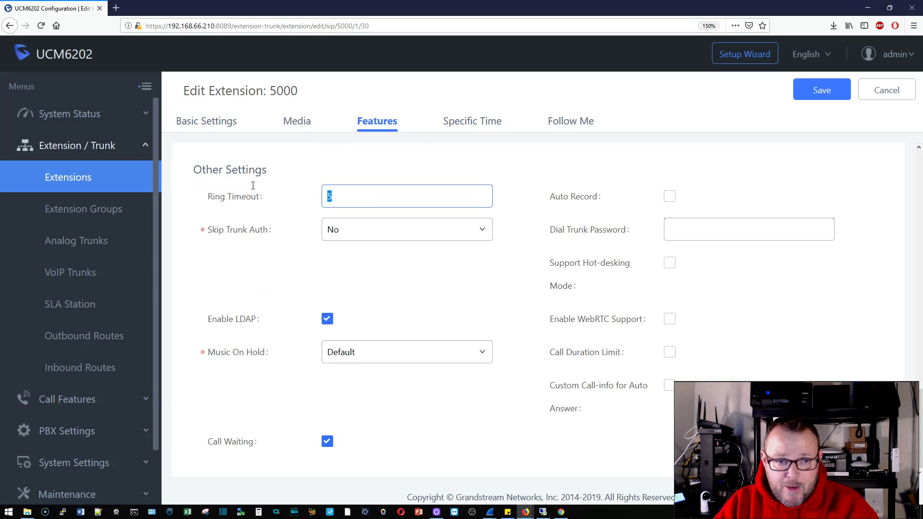
key("BackSpace")
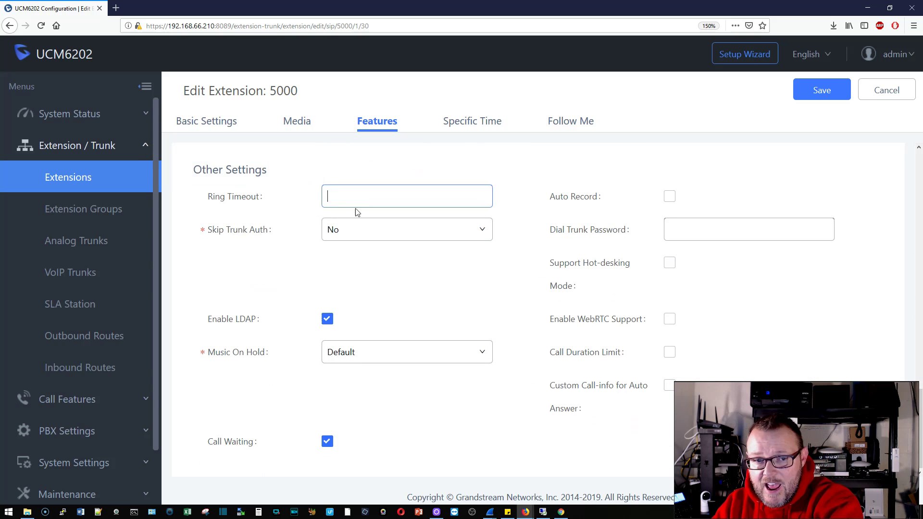
left_click(834, 91)
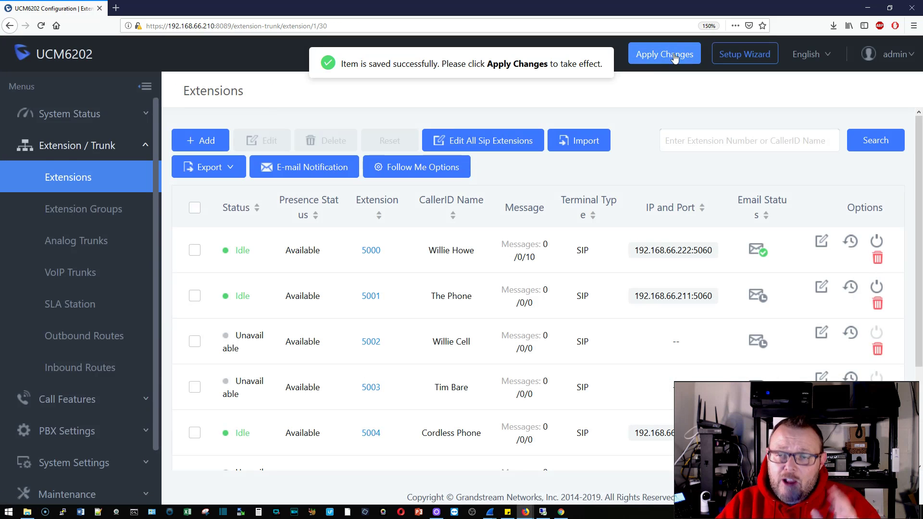
left_click(674, 54)
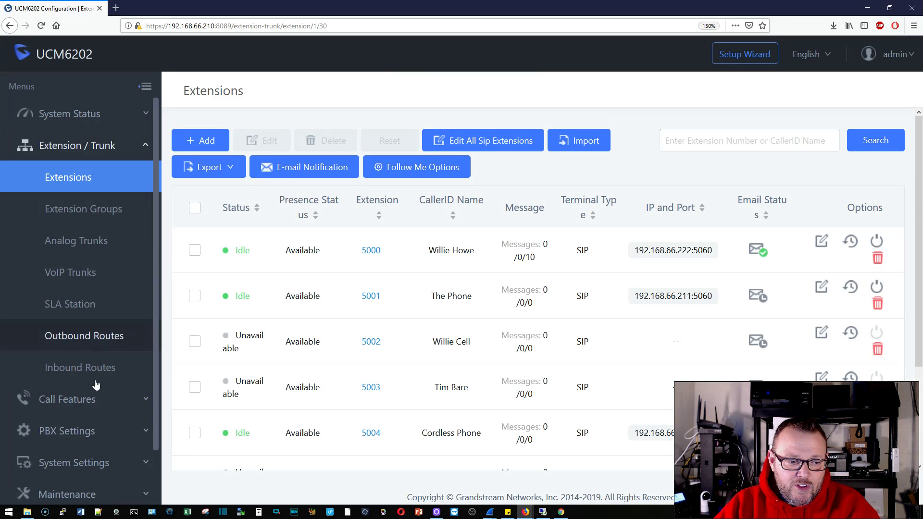
Step: In PBX General Settings, replace 'H5 Technology' in Global Outbound CID Name with the full company name, no comma
left_click(84, 431)
left_click(87, 240)
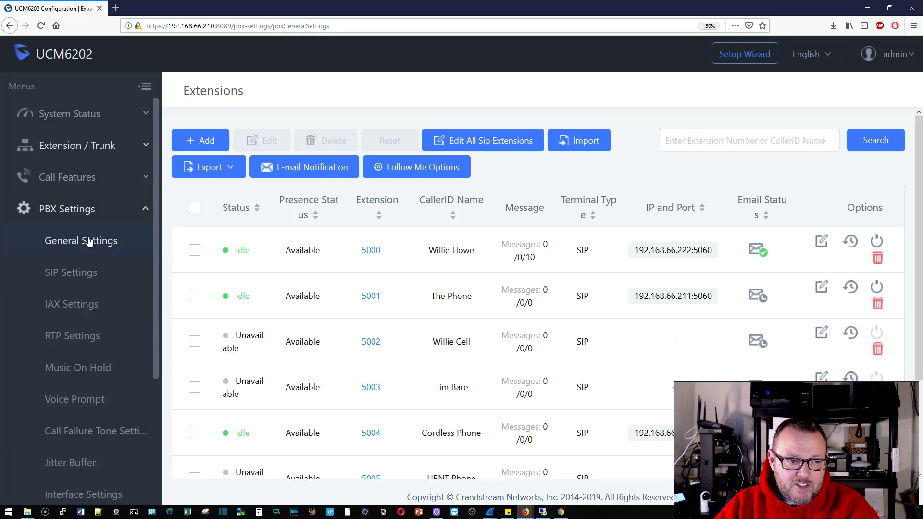
mouse_move(247, 191)
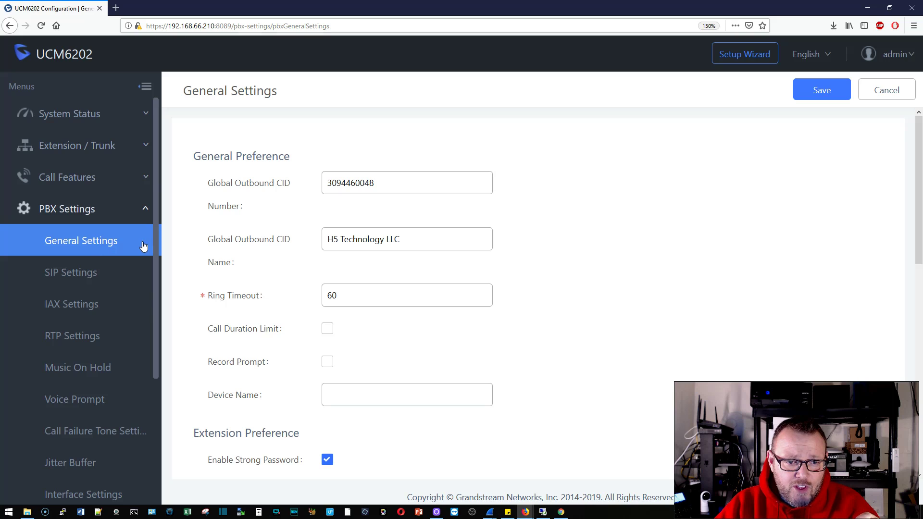
left_click_drag(387, 238, 262, 232)
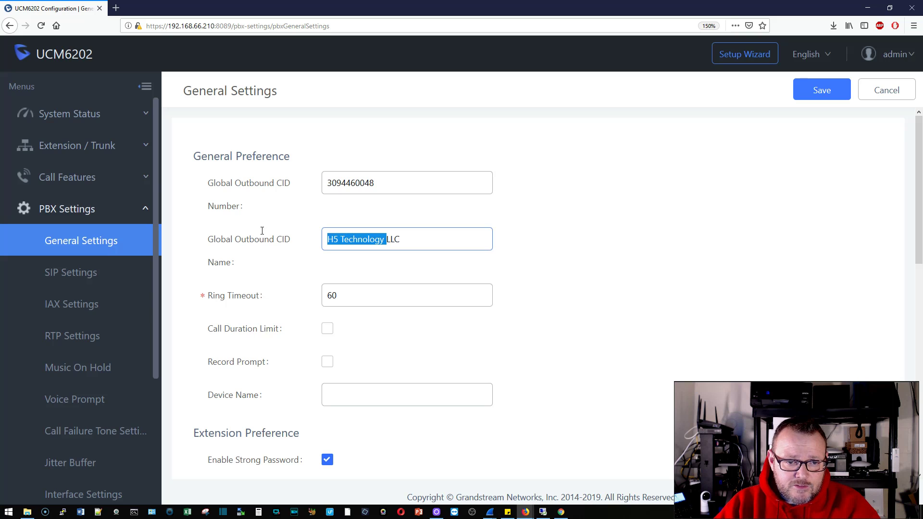
type("Willie Howe Technology,")
key("BackSpace")
key("BackSpace")
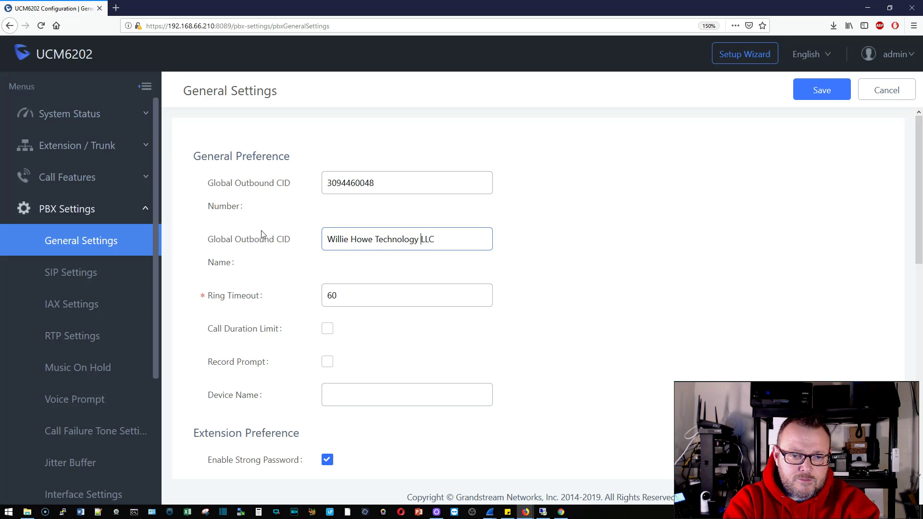
Step: Save and apply the General Settings, then select the global Ring Timeout value of 60
left_click(801, 91)
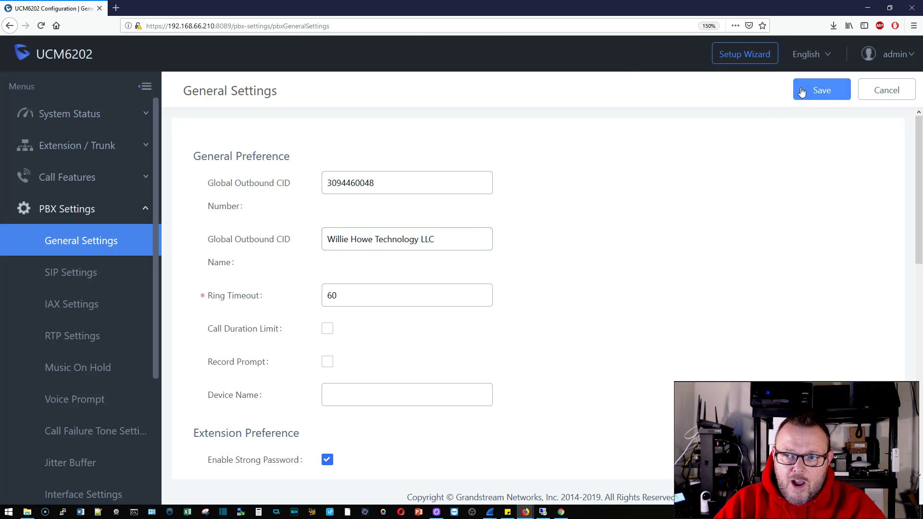
left_click(651, 55)
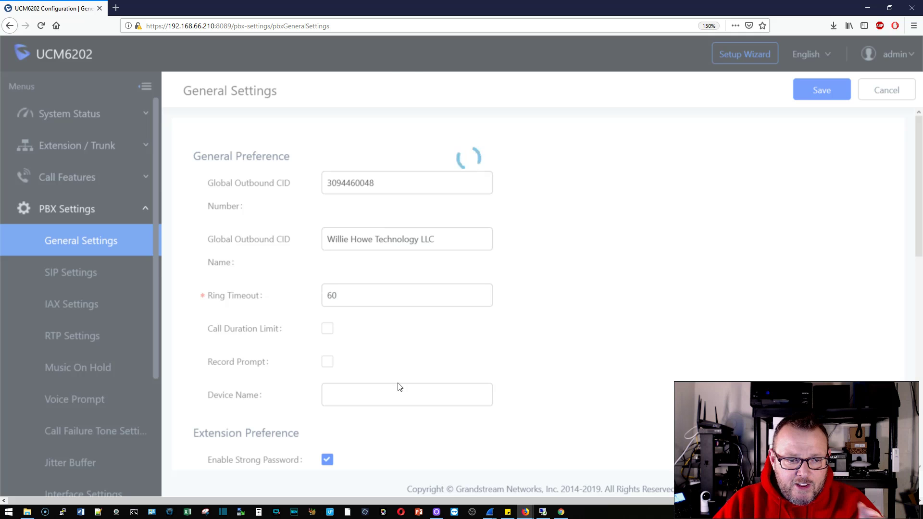
left_click(339, 297)
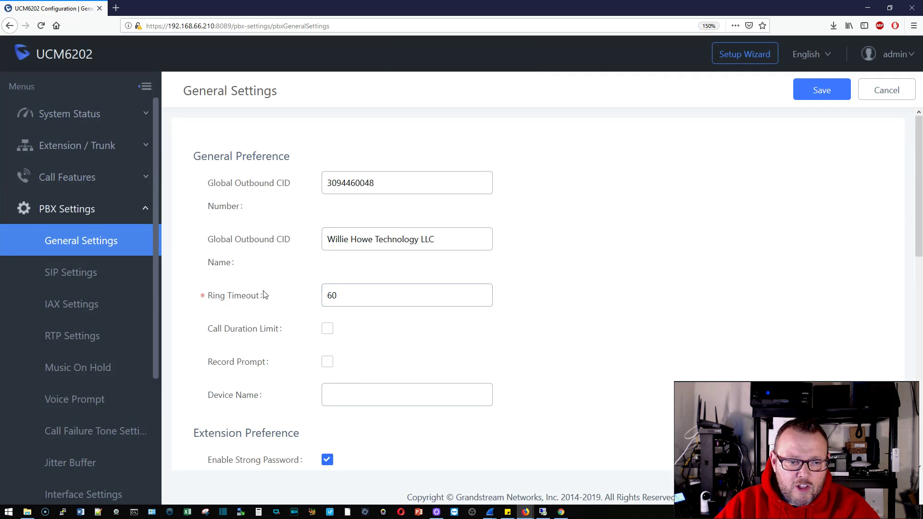
mouse_move(243, 297)
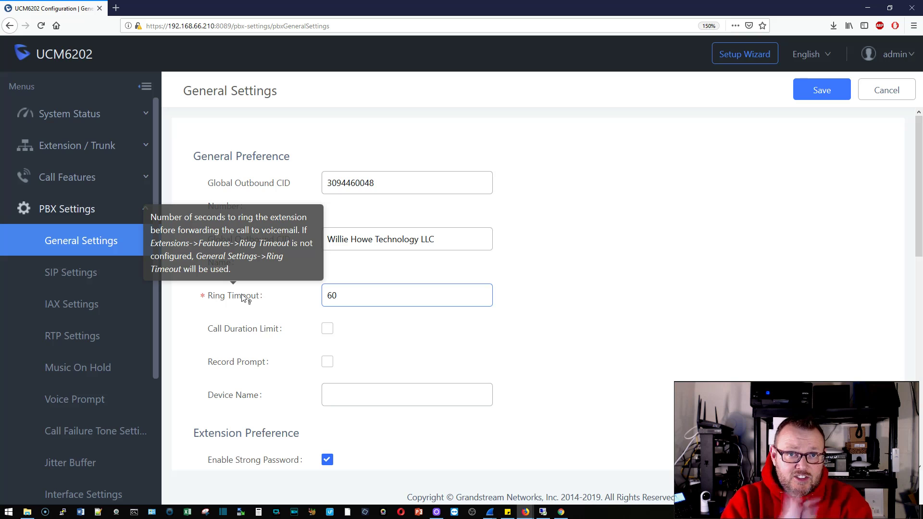
double_click(353, 295)
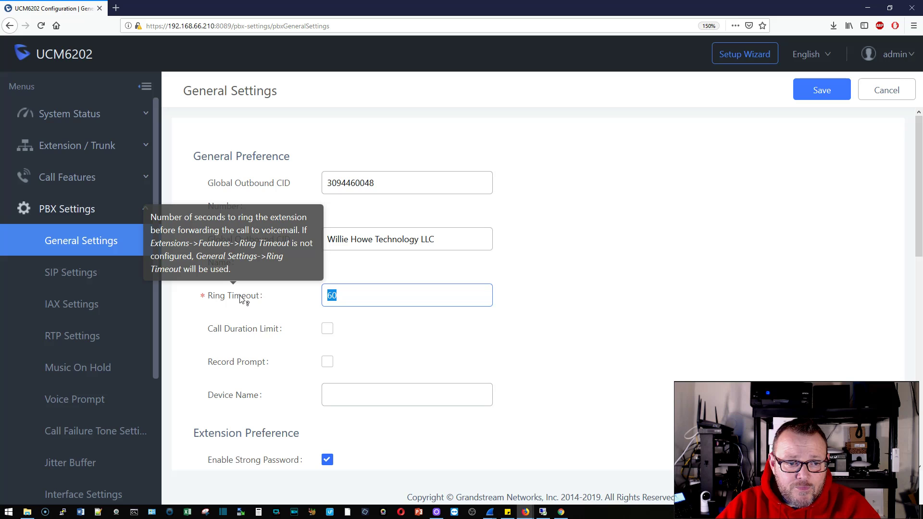
left_click(360, 294)
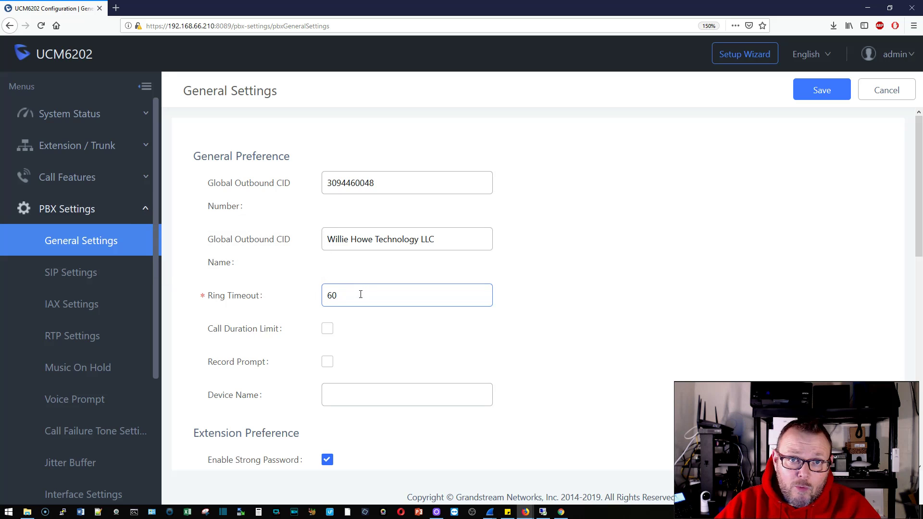